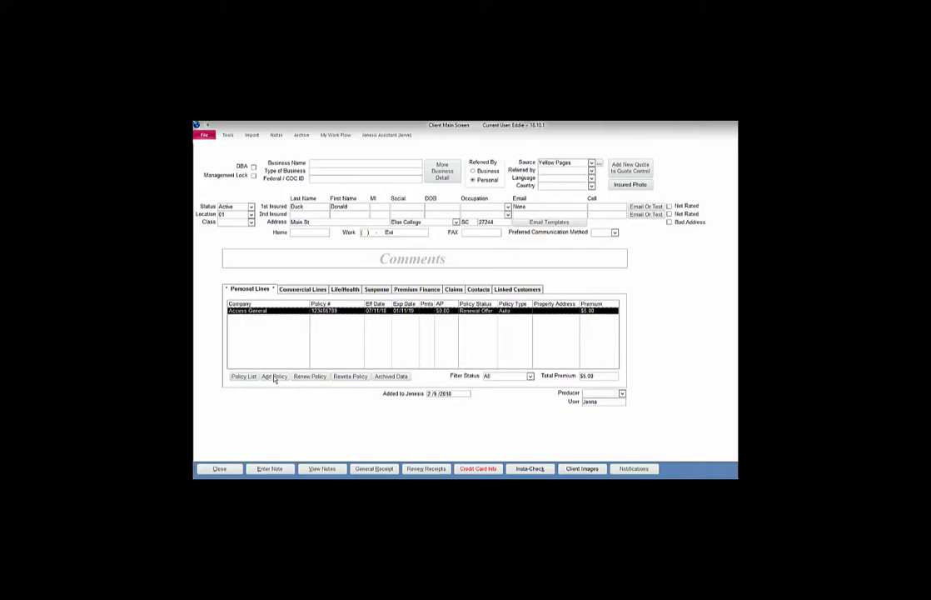
# Add a new personal lines policy for the client and set its company to Alamance Farmers Mutual
pyautogui.click(274, 377)
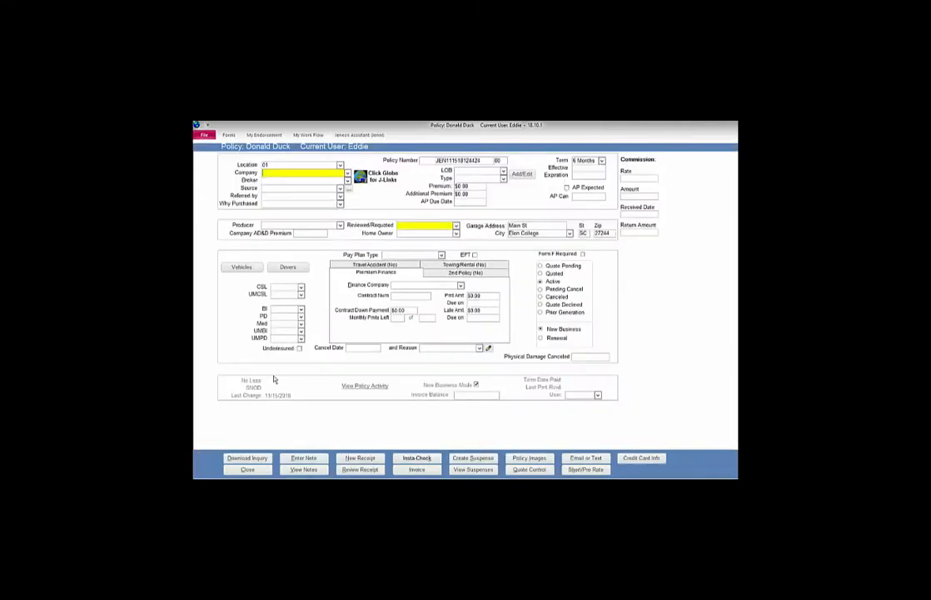
pyautogui.click(309, 173)
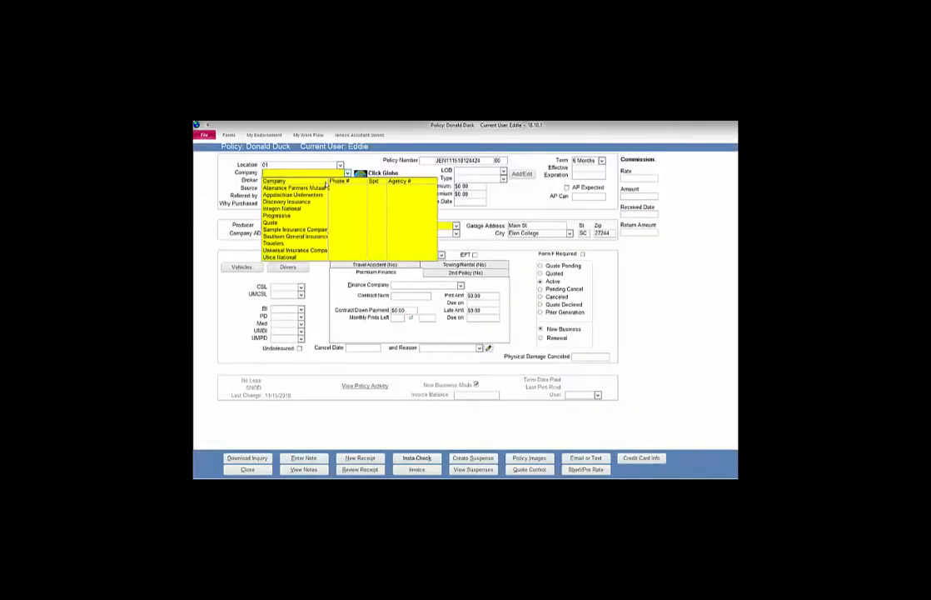
pyautogui.click(318, 188)
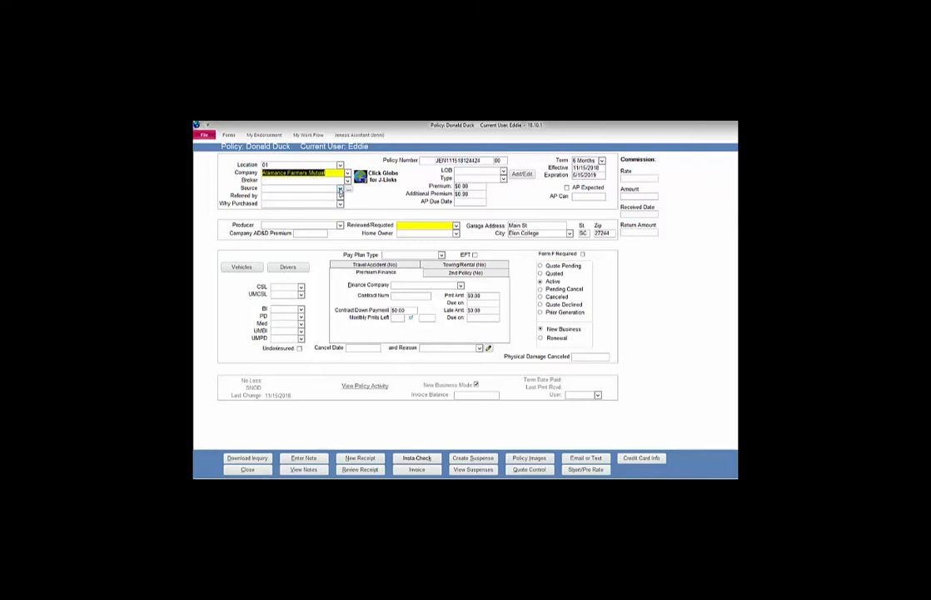
# Set the policy's source to Referral and select the first customer in the list as the referring person
pyautogui.click(339, 188)
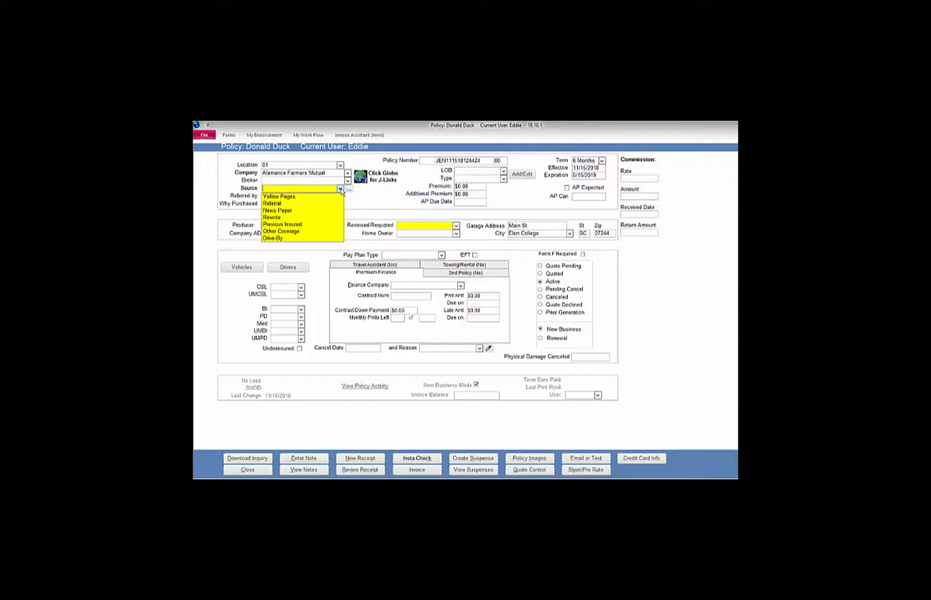
pyautogui.click(315, 198)
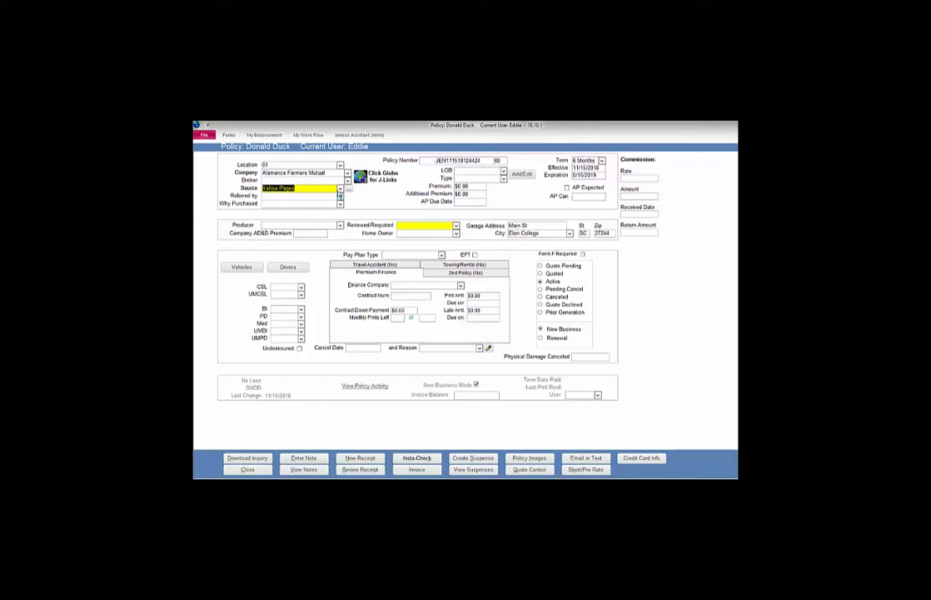
pyautogui.click(290, 189)
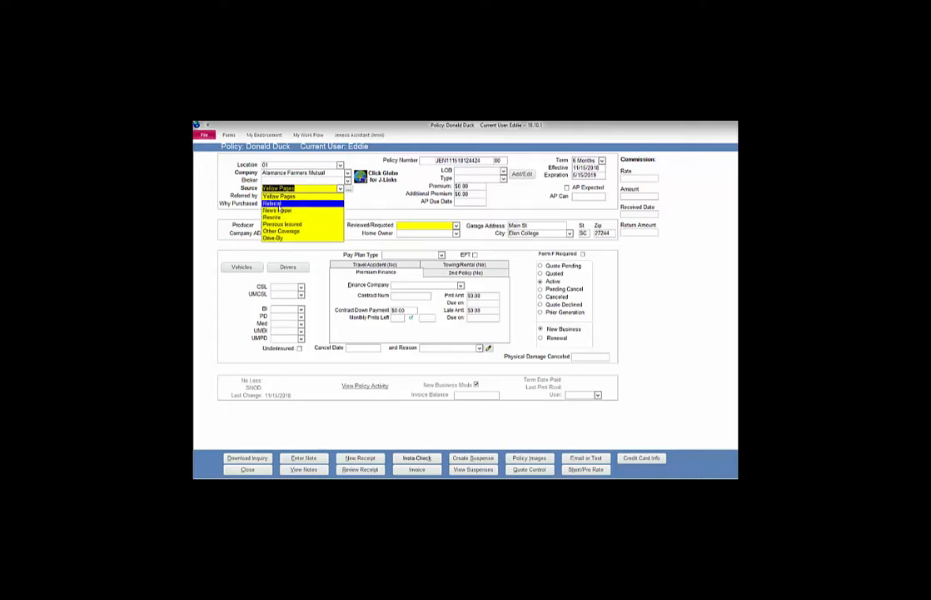
pyautogui.click(280, 204)
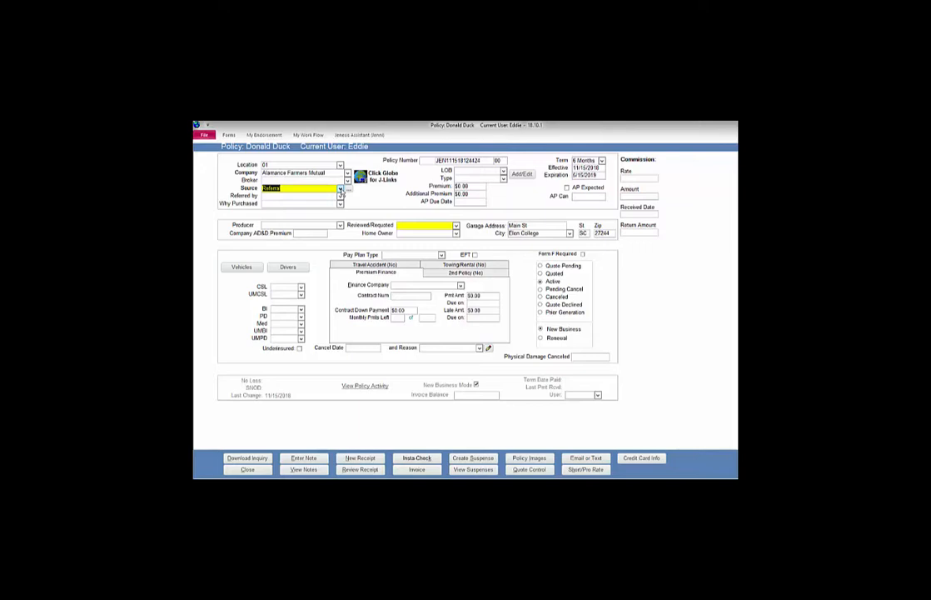
pyautogui.click(340, 196)
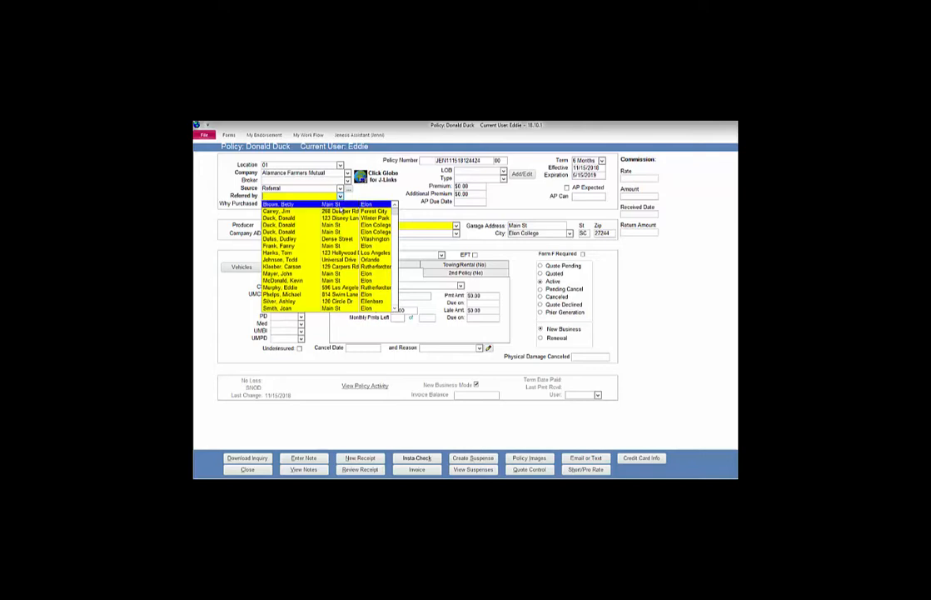
pyautogui.click(340, 205)
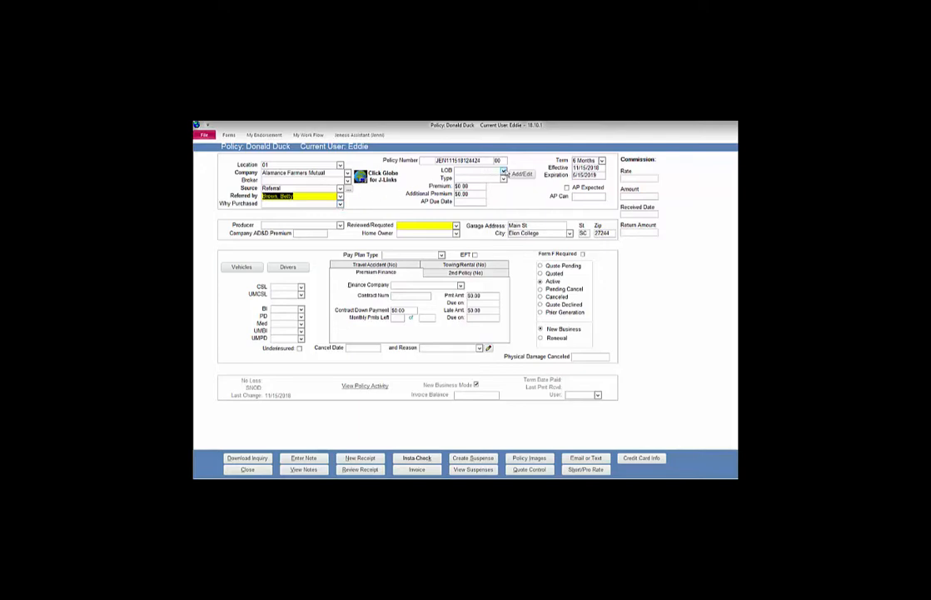
pyautogui.click(340, 203)
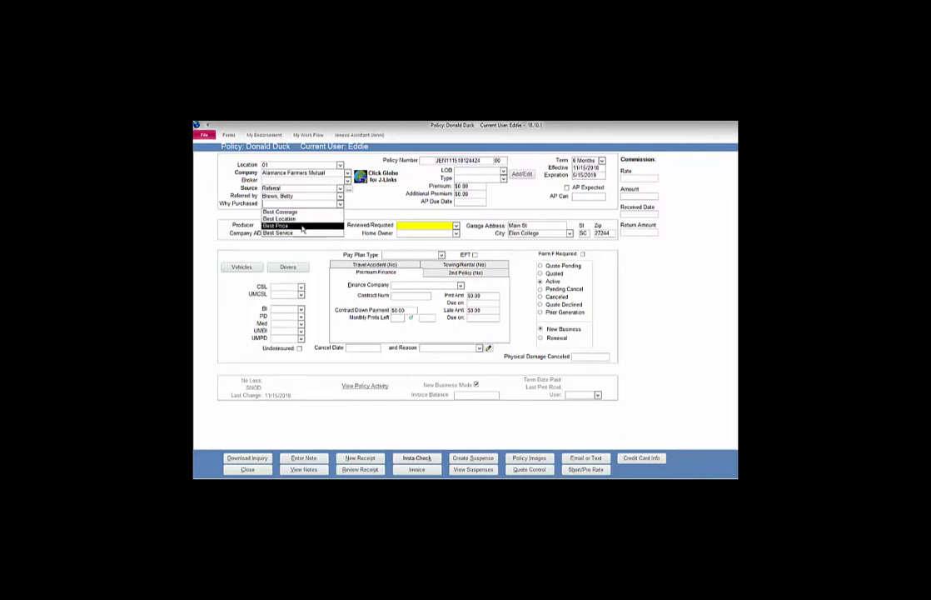
pyautogui.click(341, 205)
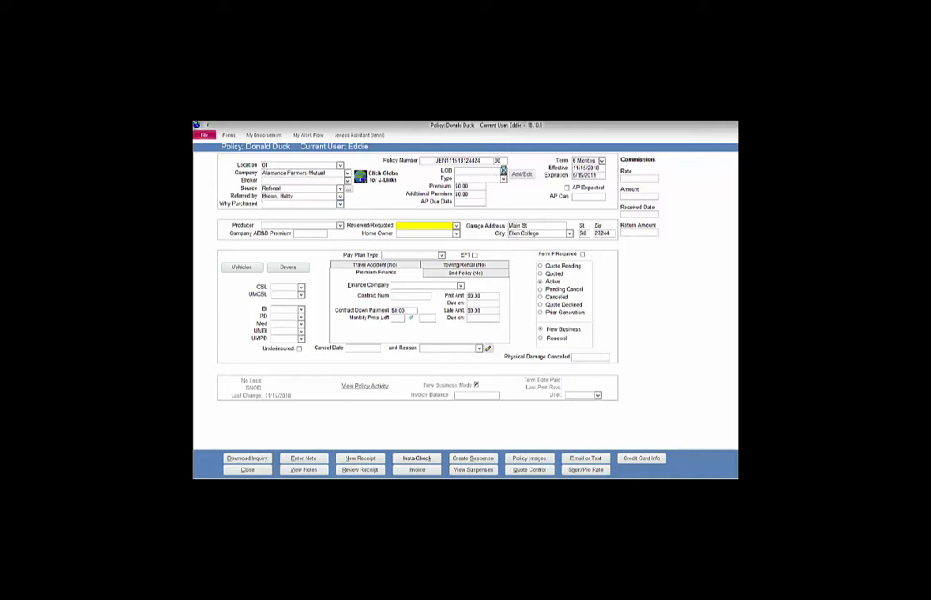
# Set the policy's line of business to Personal Auto and its type to Auto
pyautogui.click(503, 171)
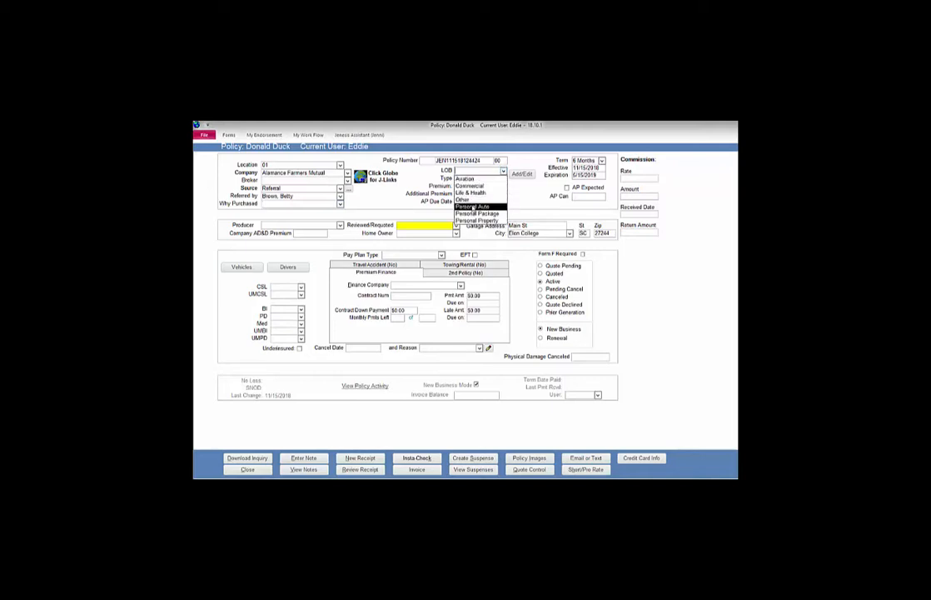
pyautogui.click(473, 207)
pyautogui.click(502, 178)
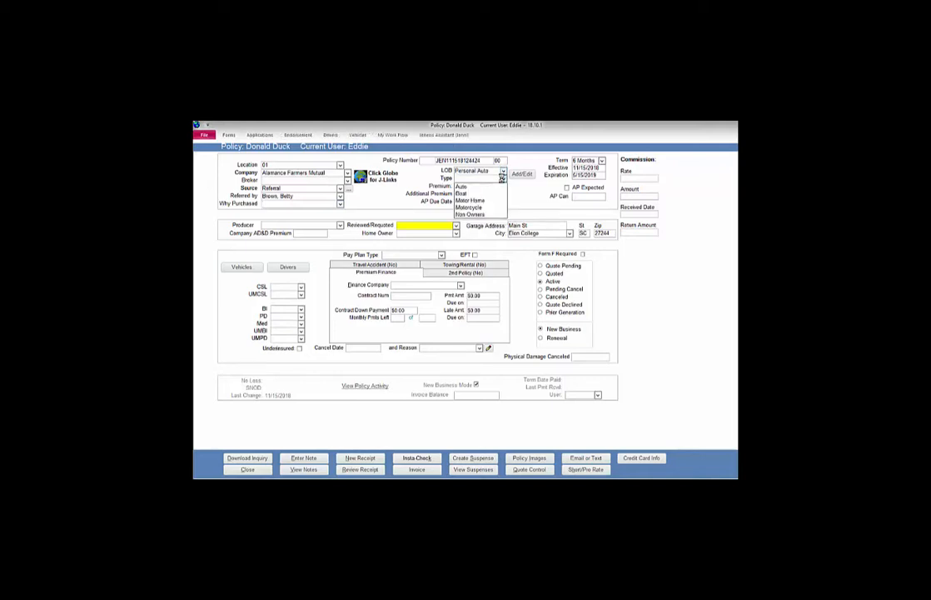
pyautogui.click(479, 185)
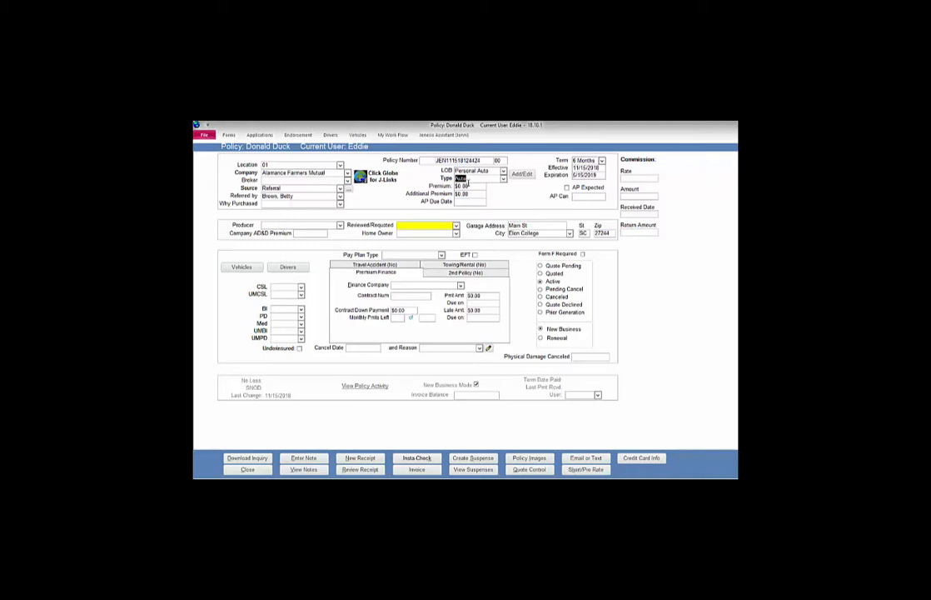
pyautogui.click(503, 178)
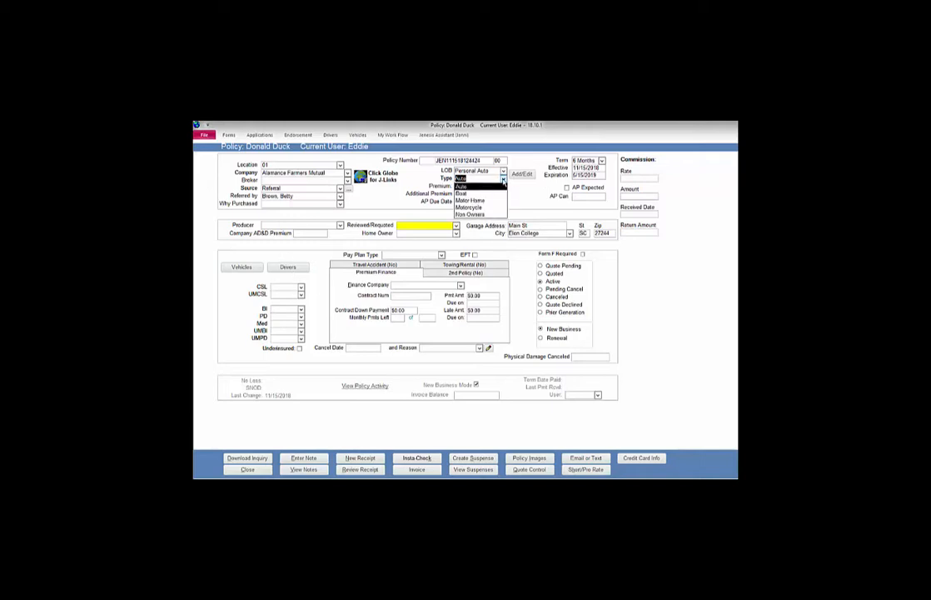
pyautogui.click(467, 185)
# Look through the suggested policy types for each line of business and close the list without adding any
pyautogui.click(522, 175)
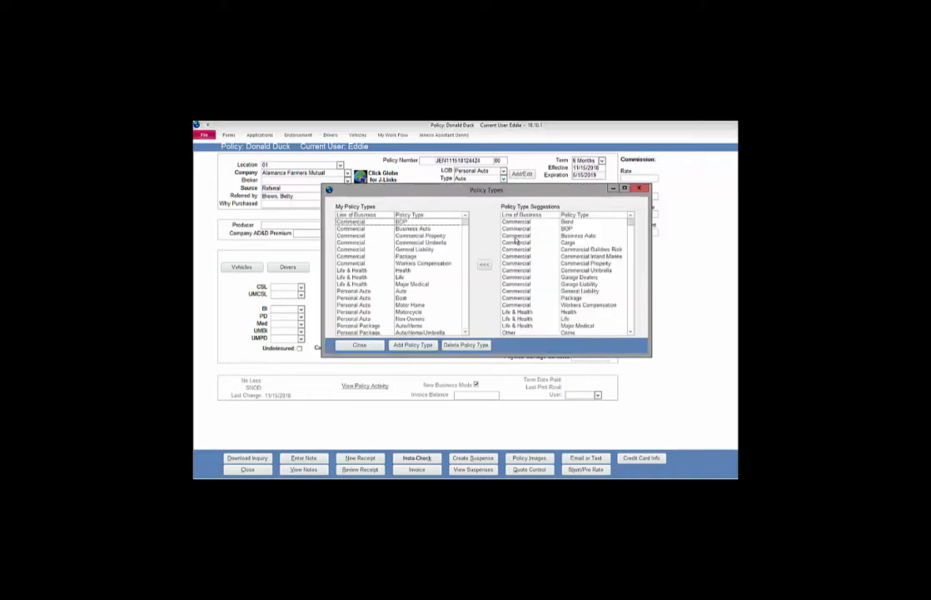
pyautogui.click(541, 276)
pyautogui.scroll(-5, 541, 278)
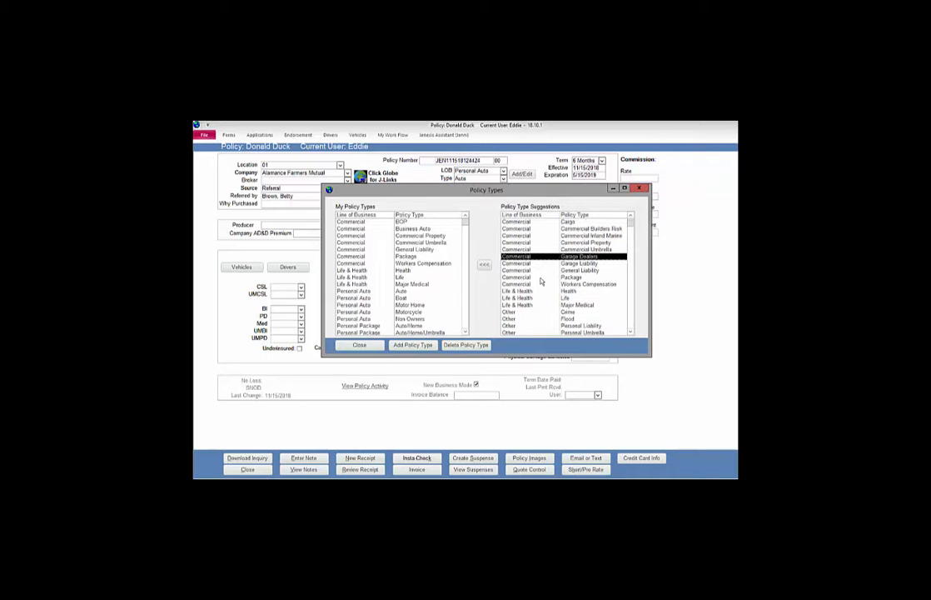
pyautogui.scroll(-5, 542, 281)
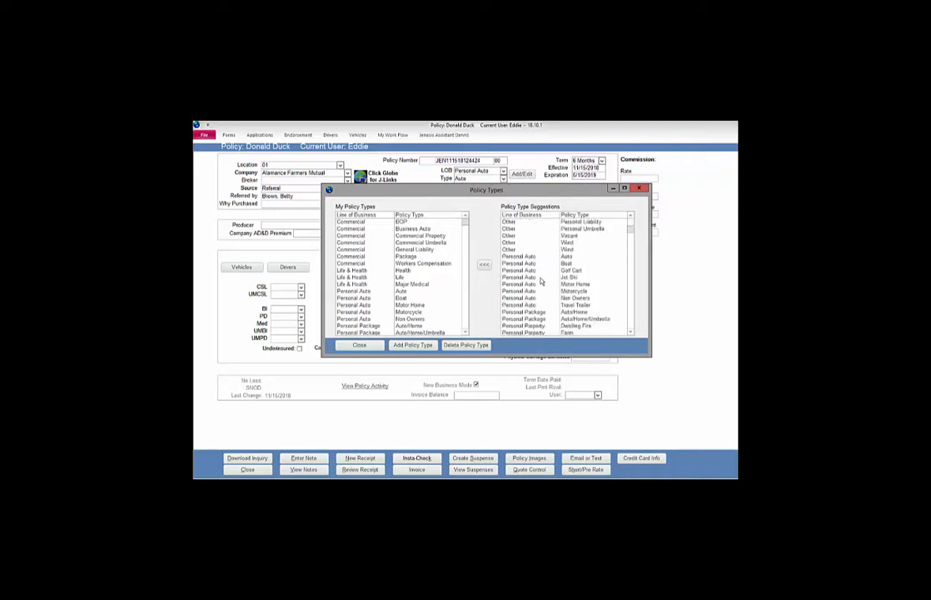
pyautogui.click(359, 345)
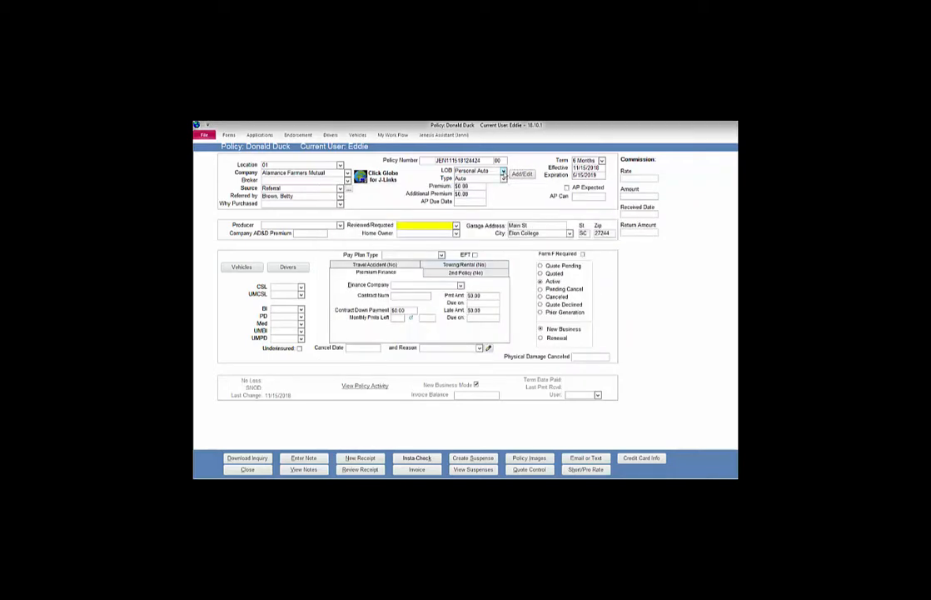
# Change the policy's line of business to Personal Property and its type to Homeowners
pyautogui.click(503, 171)
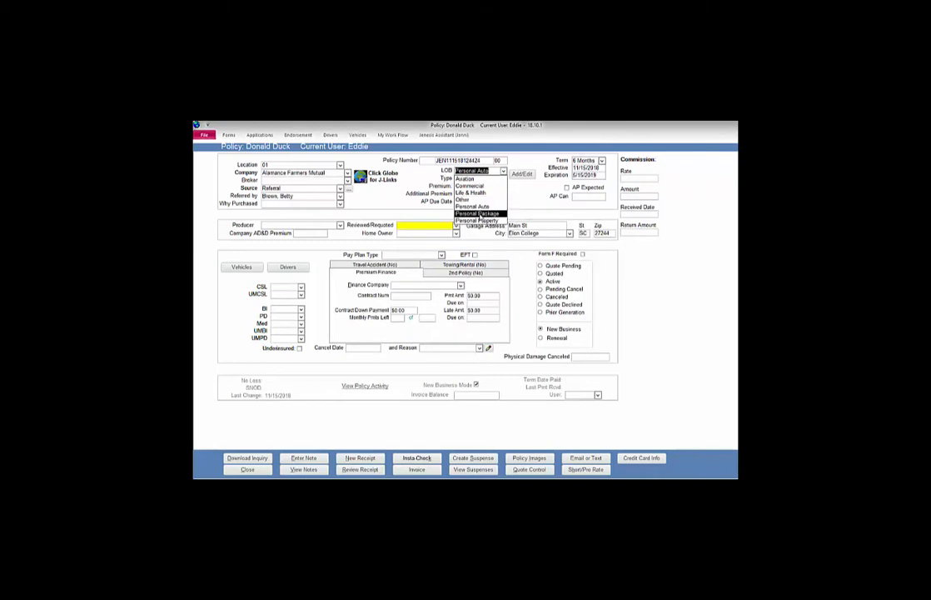
pyautogui.click(477, 220)
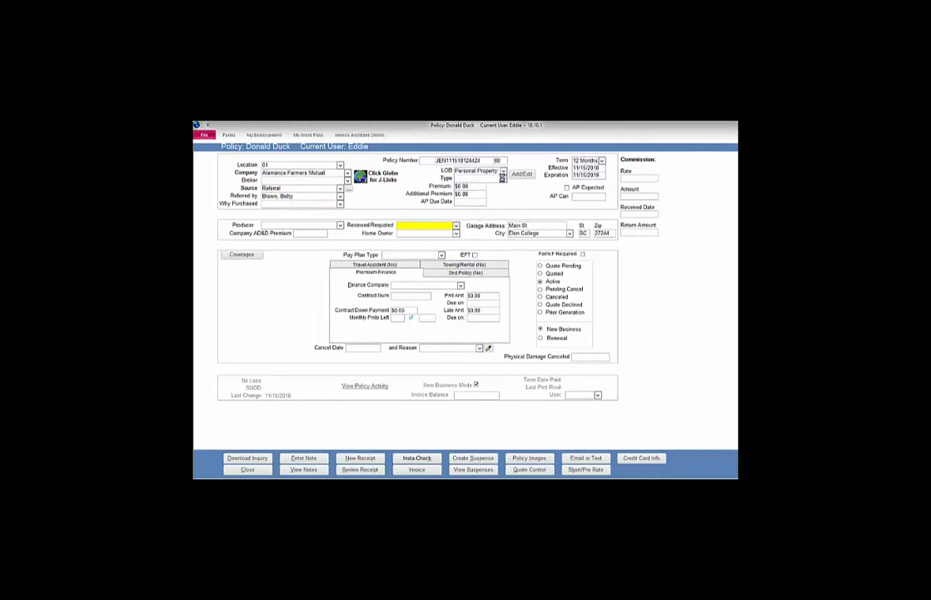
pyautogui.click(503, 178)
pyautogui.click(473, 201)
# Create the policy's coverages record with policy type Homeowners, form HO-3 and a dwelling amount of $250,000
pyautogui.click(248, 258)
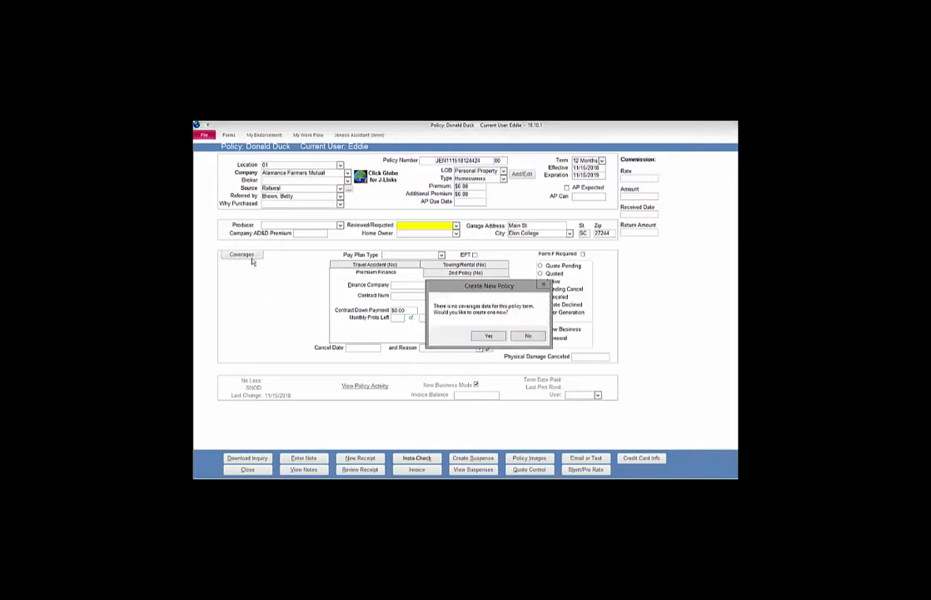
pyautogui.click(493, 337)
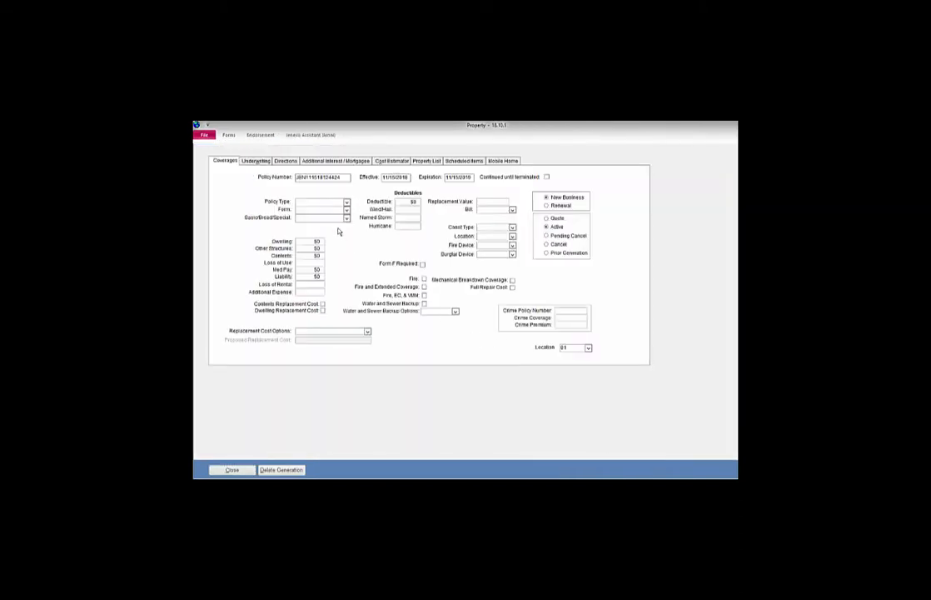
pyautogui.click(347, 202)
pyautogui.click(313, 222)
pyautogui.click(346, 209)
pyautogui.click(321, 237)
pyautogui.write('250000')
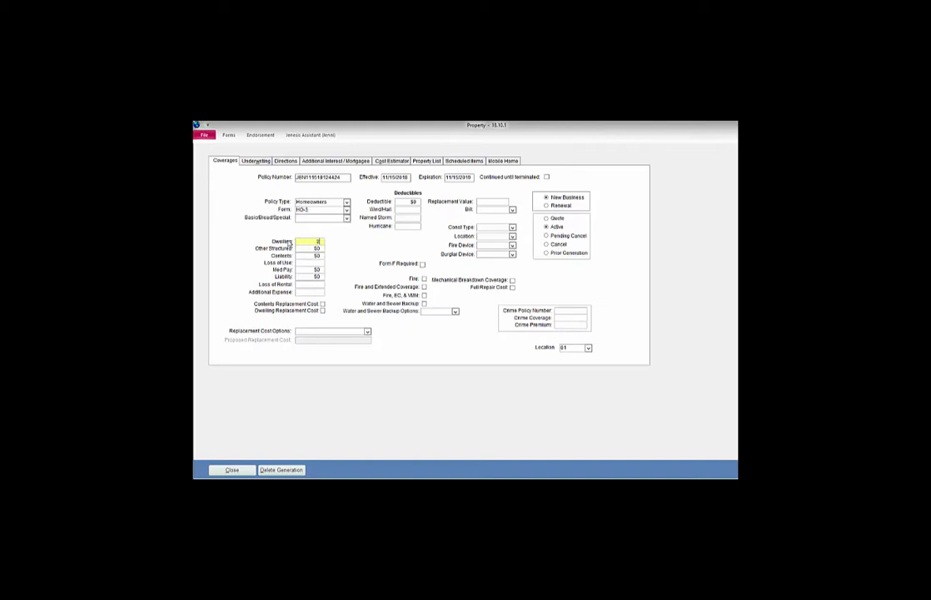
pyautogui.press('Tab')
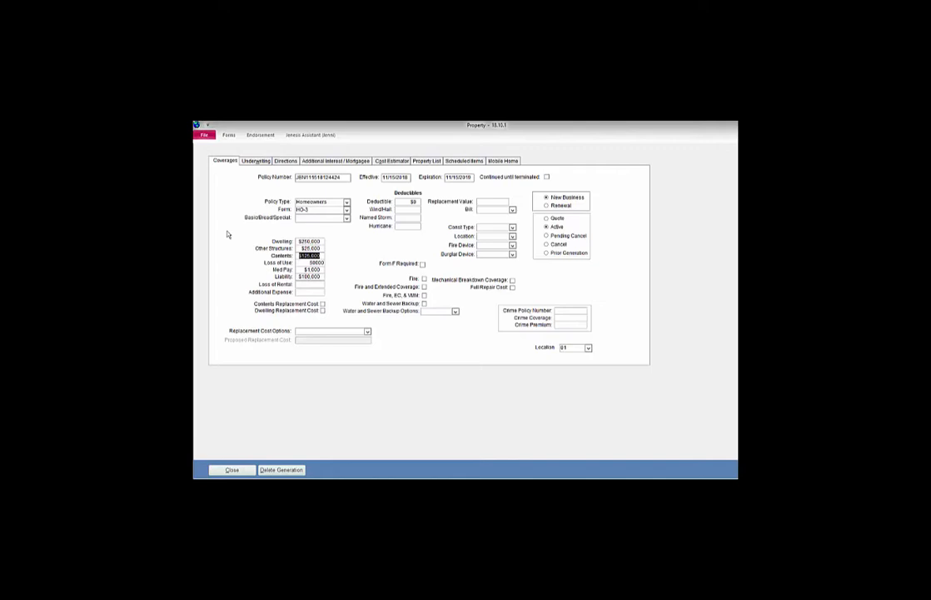
# Look over the property record's underwriting, directions, additional interest, cost estimator, property list and mobile home sections, returning to the coverages
pyautogui.click(256, 161)
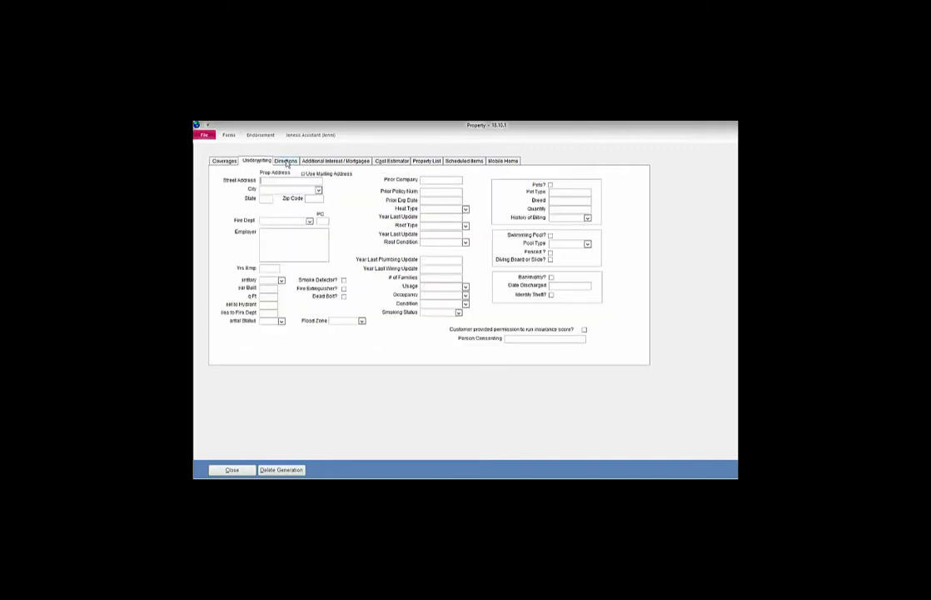
pyautogui.click(289, 161)
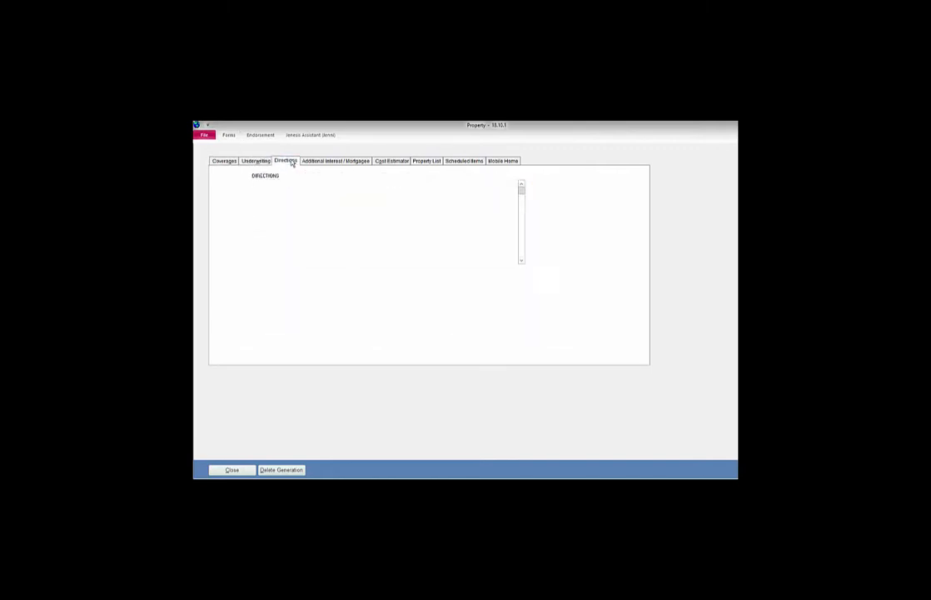
pyautogui.click(355, 161)
pyautogui.click(391, 161)
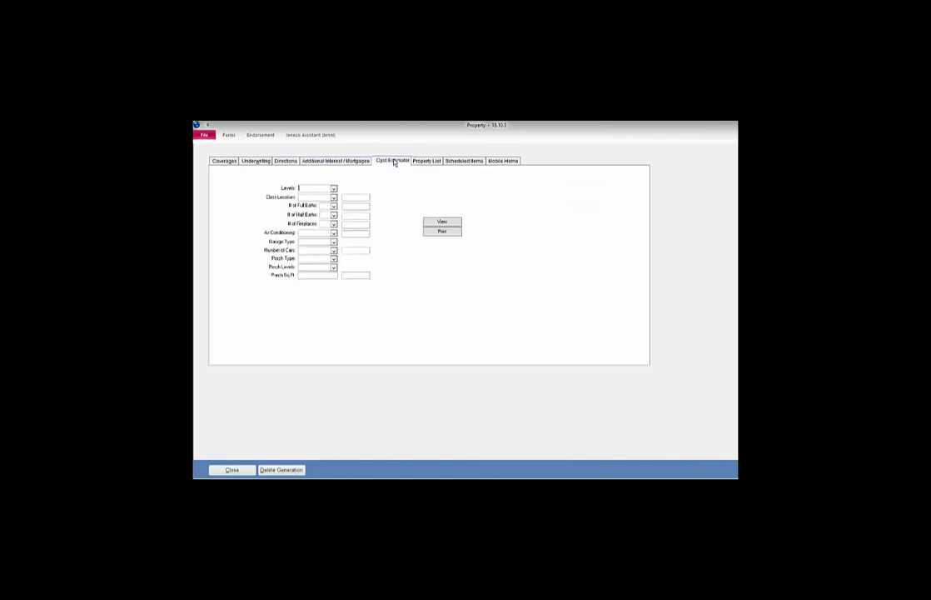
pyautogui.click(426, 160)
pyautogui.click(503, 161)
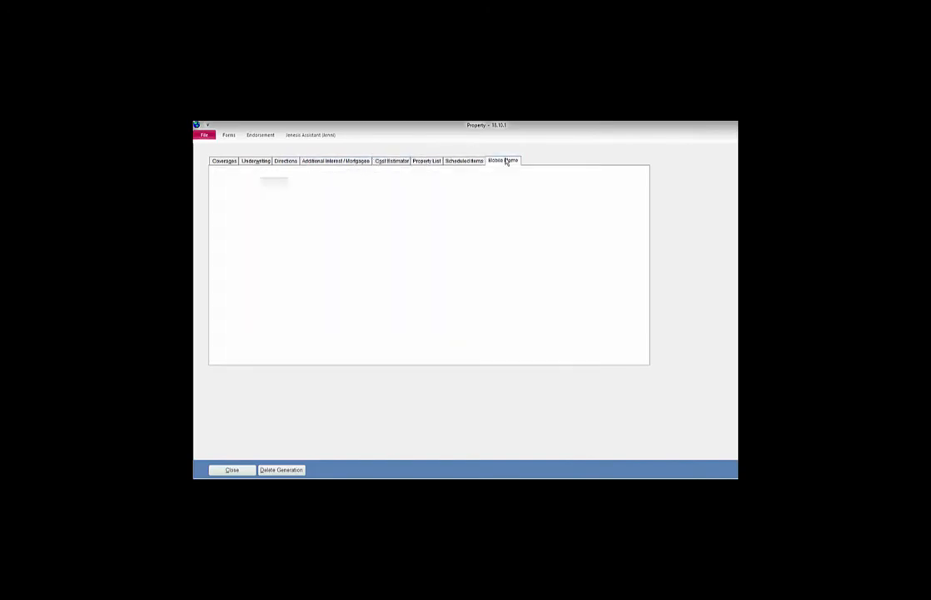
pyautogui.click(225, 161)
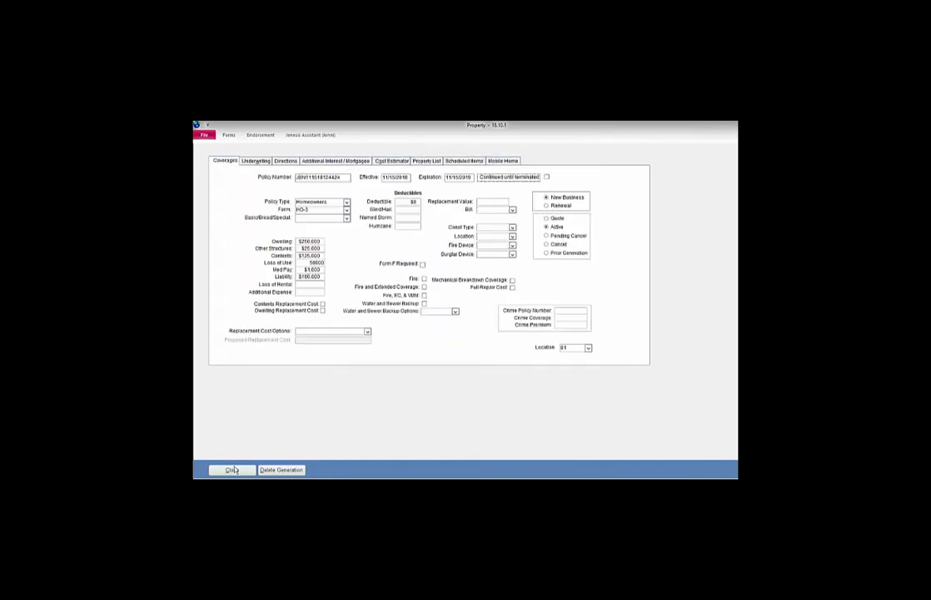
# Review the forms available for the property policy, such as the Home Binder, and return to the policy record
pyautogui.click(229, 136)
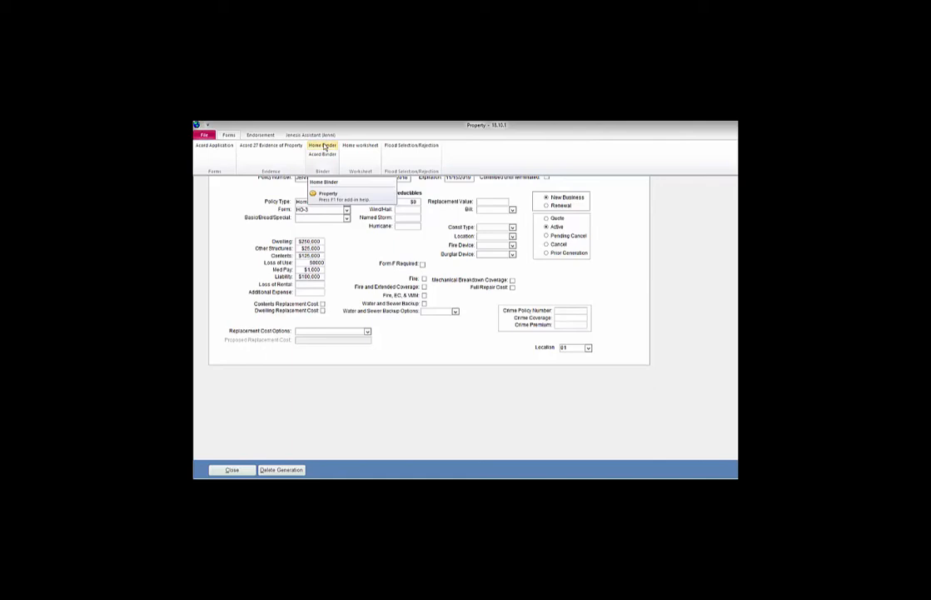
pyautogui.click(220, 181)
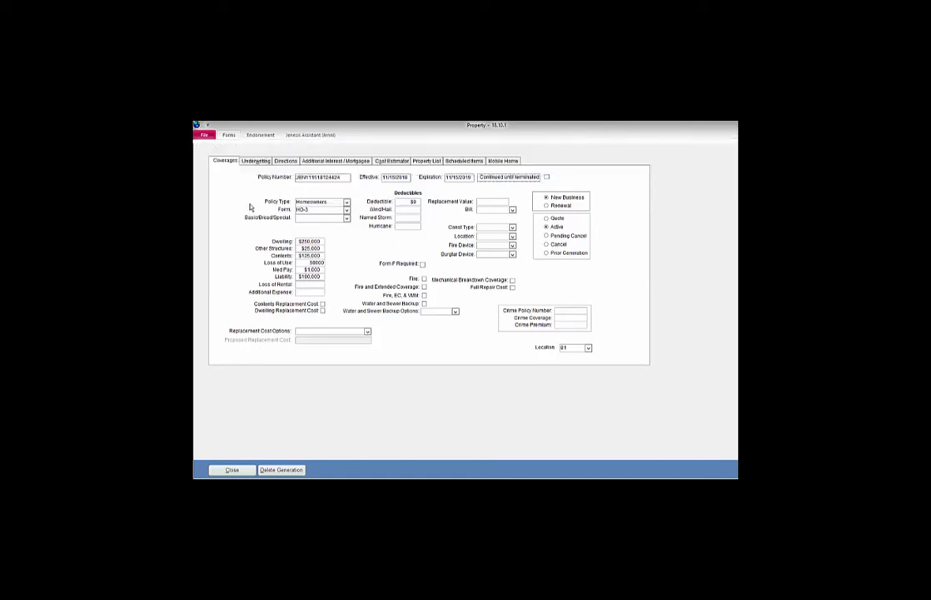
pyautogui.click(234, 469)
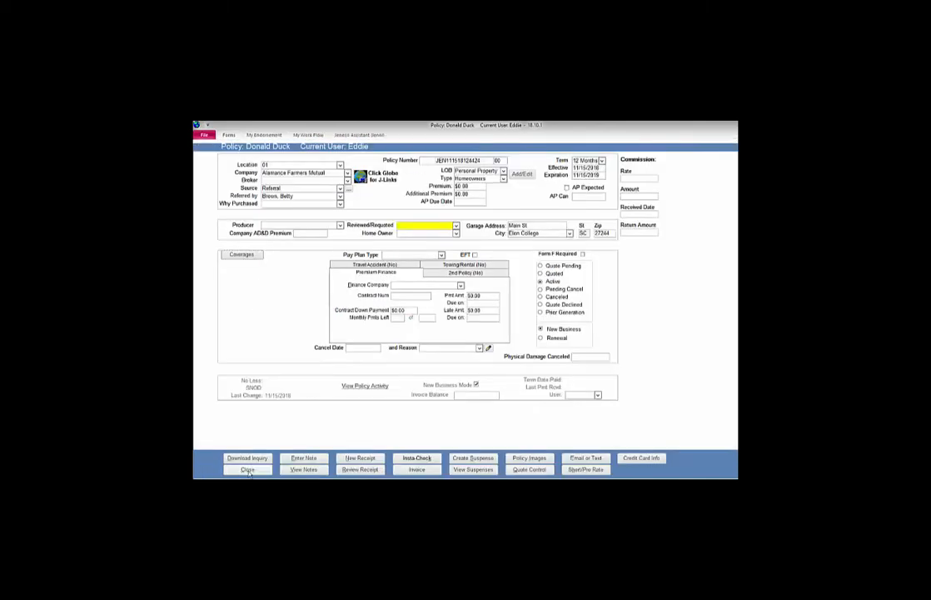